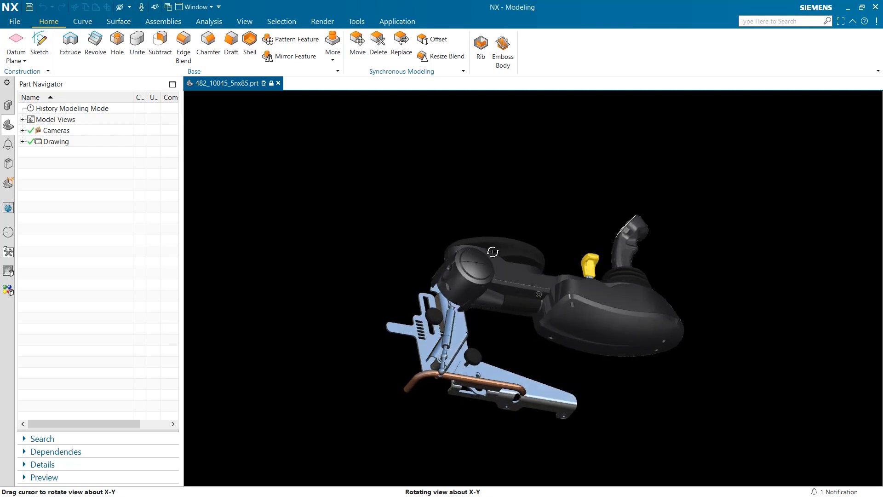
- Open the black lower cover component 346_00054_2NX85 of the assembly in its own window
click(564, 327)
right_click(593, 327)
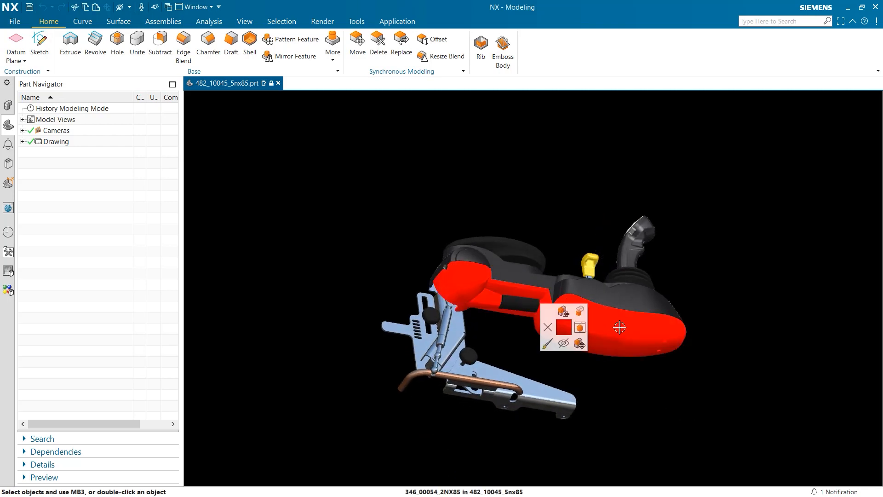
click(583, 321)
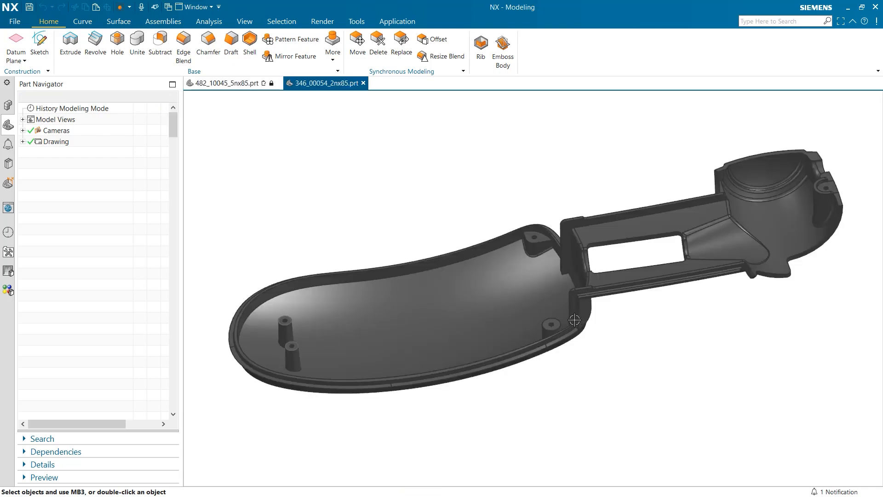
click(566, 316)
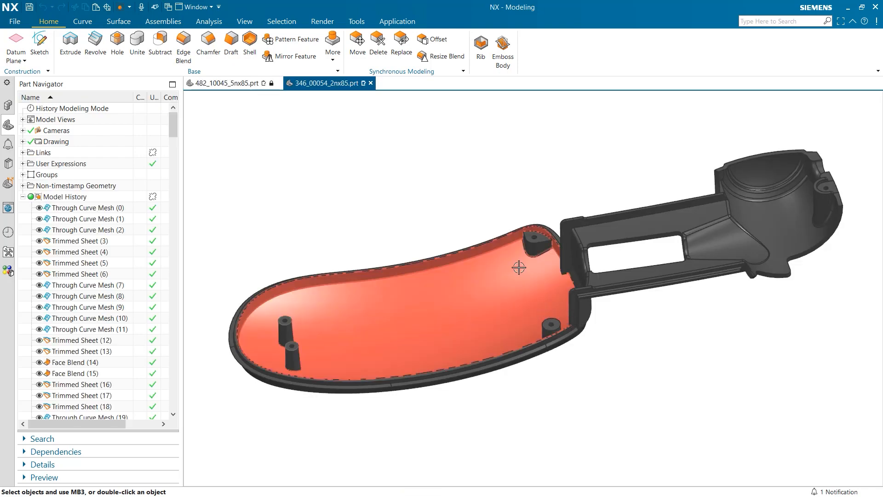
key(Escape)
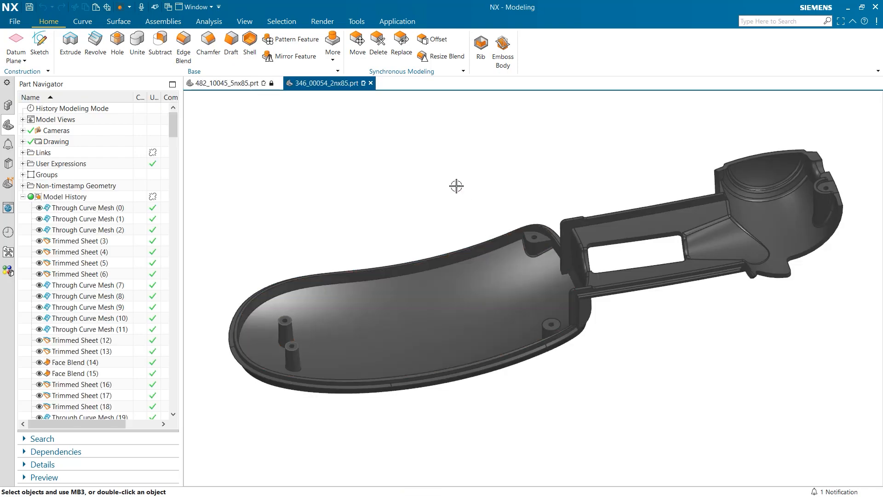
- Show the datums of the cover part
click(243, 22)
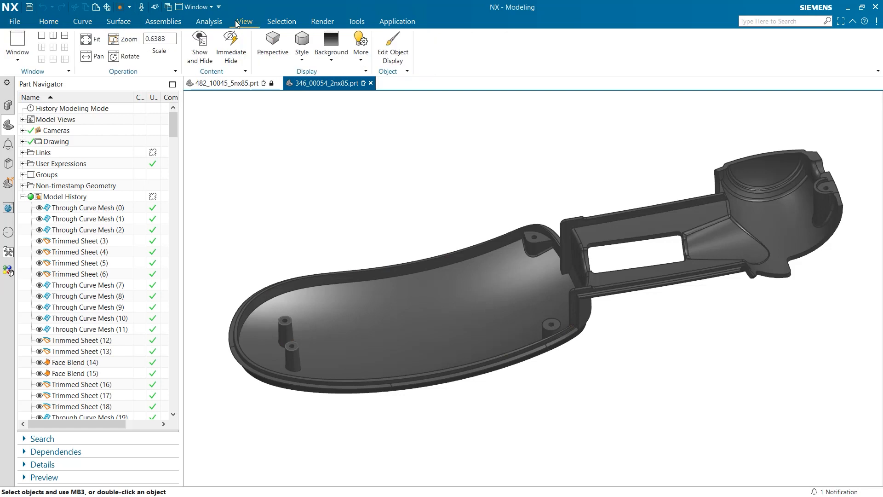
click(197, 50)
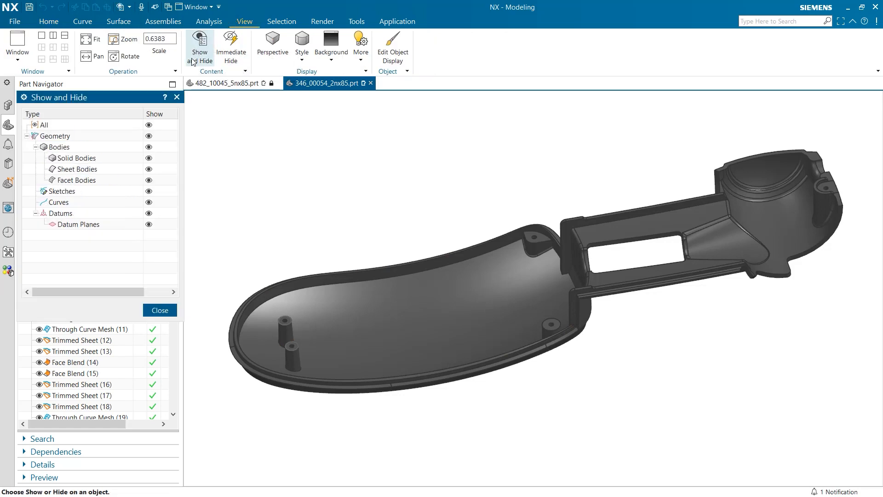
click(148, 213)
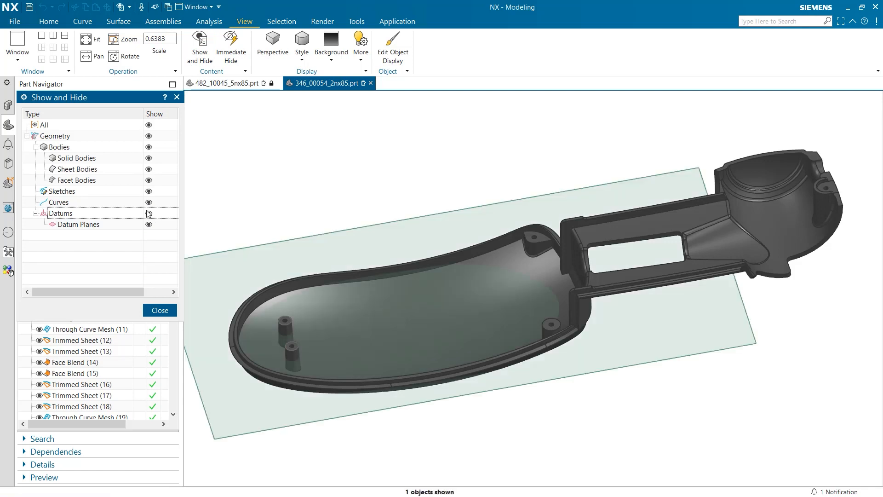
click(160, 310)
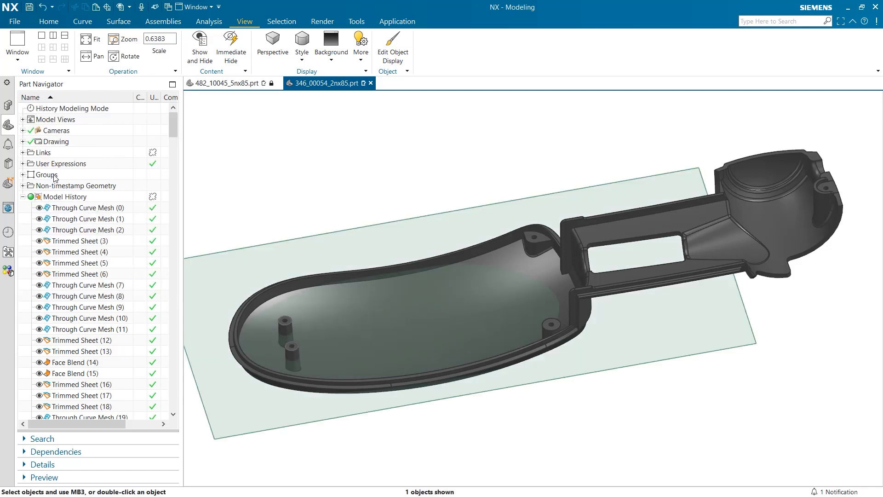
- Paste the reusable open profile Rib Network 1 onto the datum plane at about X -232, Y -83 mm, and hide the plane
click(9, 165)
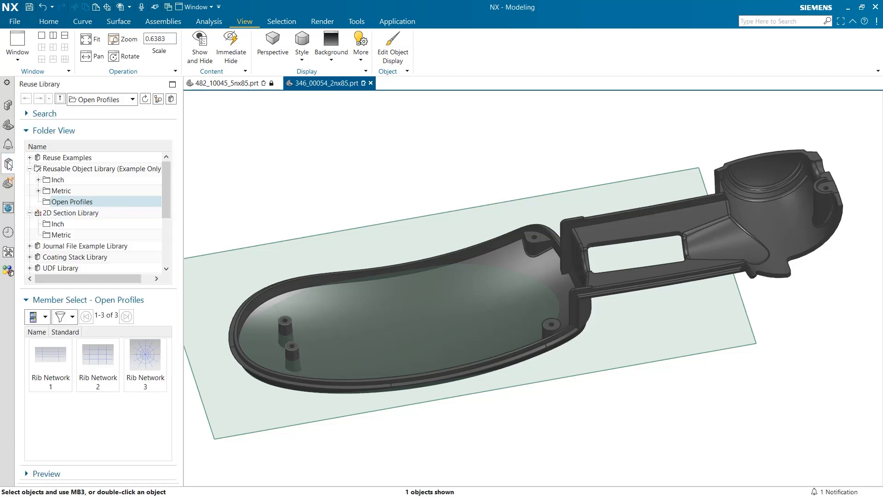
mouse_move(59, 350)
mouse_down()
mouse_move(248, 258)
mouse_move(220, 239)
mouse_move(296, 368)
mouse_up()
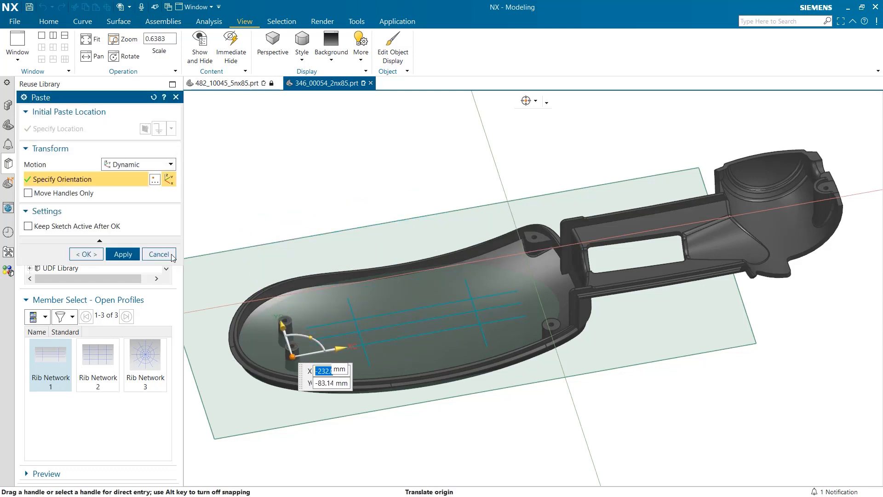
click(123, 254)
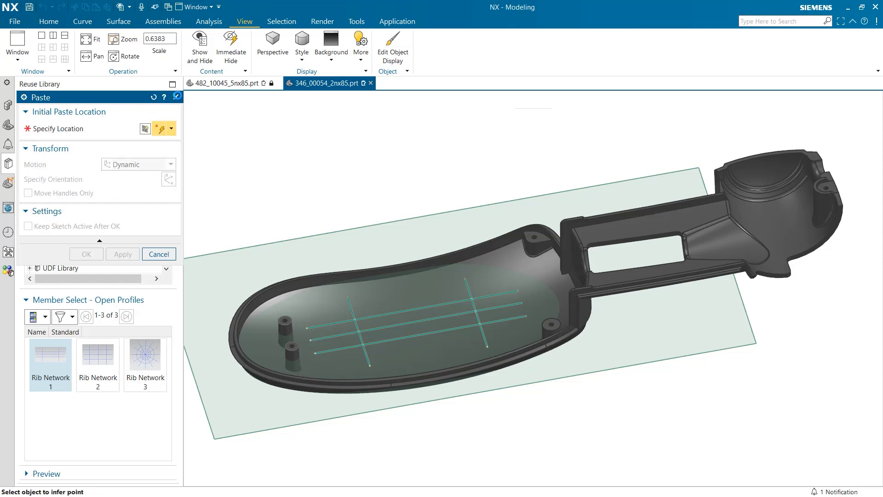
click(176, 97)
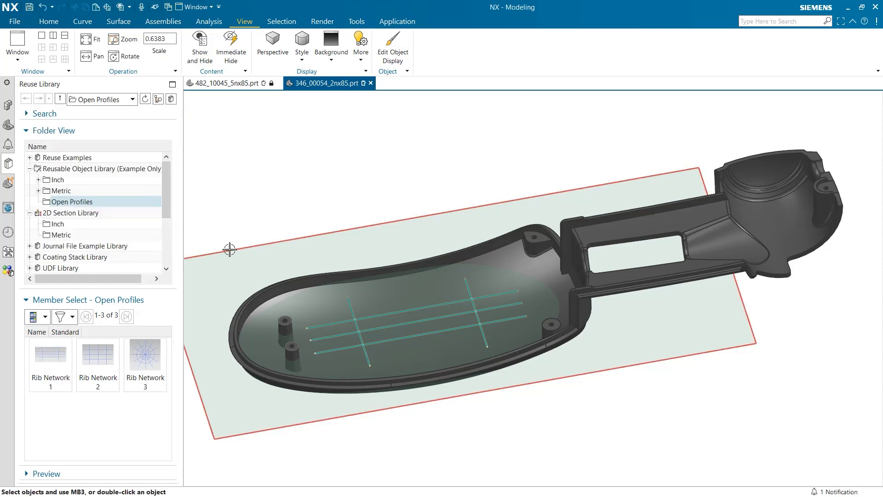
right_drag(229, 251, 228, 276)
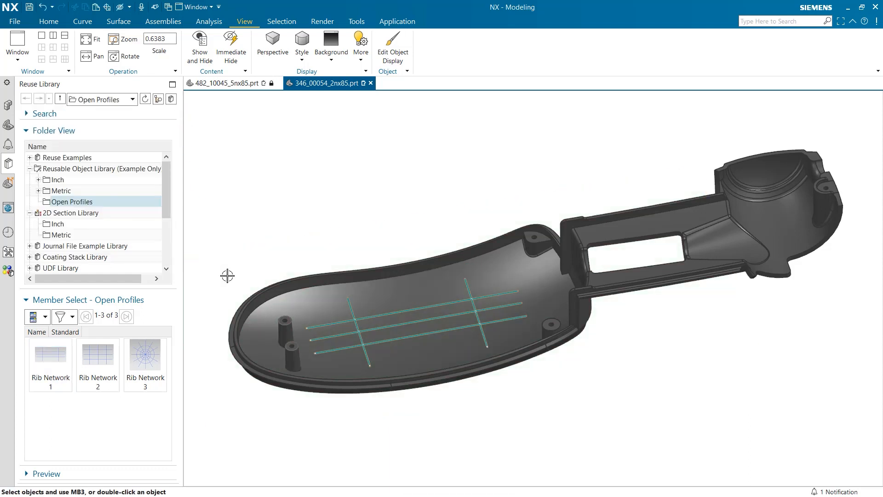
- Create a Rib from the pasted line network, perpendicular to the section plane, symmetric 2 mm thick, combined with the cover body
click(49, 21)
click(56, 23)
click(481, 46)
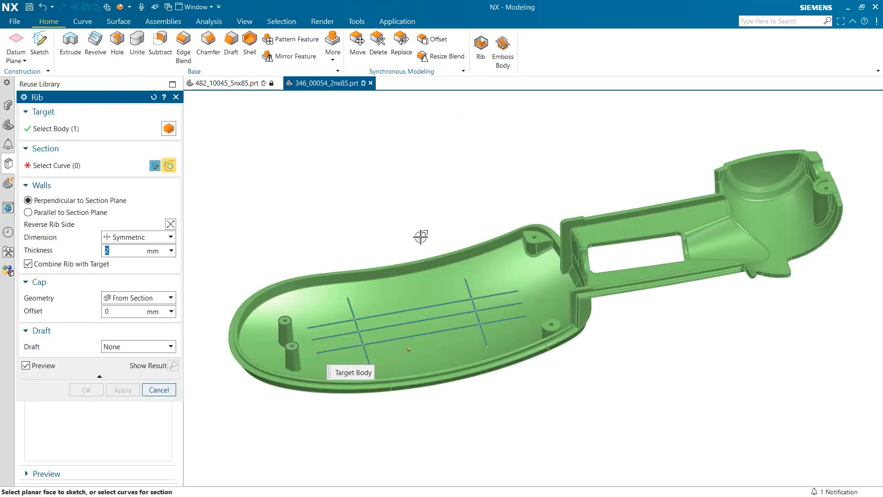
click(360, 344)
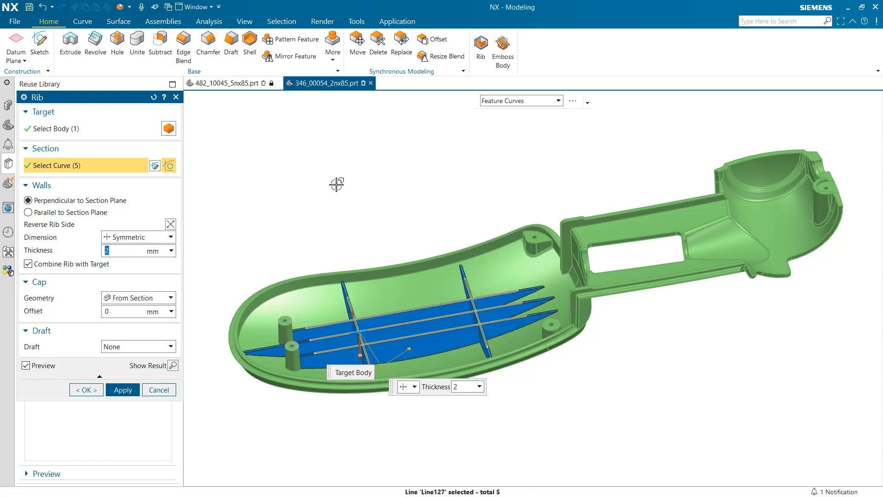
middle_drag(337, 184, 339, 217)
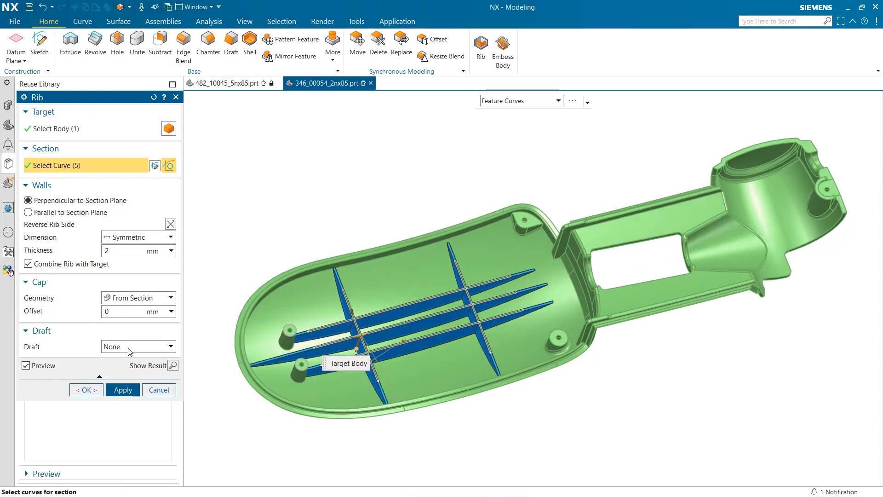
click(123, 369)
click(118, 390)
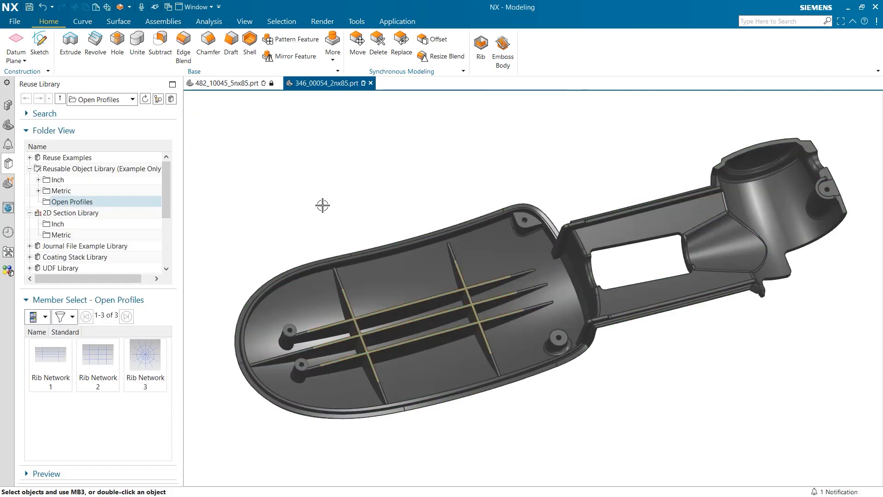
- Open the rib network sketch for editing and make its three long parallel lines equal in length
scroll(361, 365, up, 3)
scroll(641, 297, down, 2)
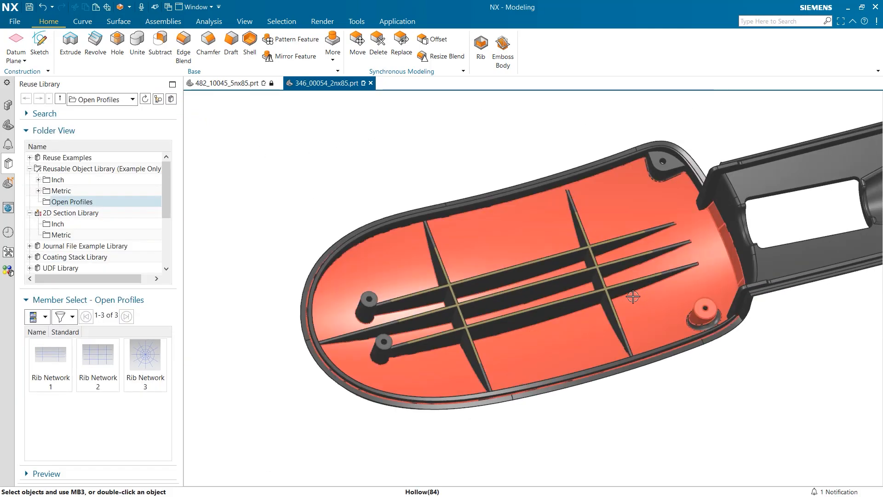
middle_drag(537, 324, 474, 338)
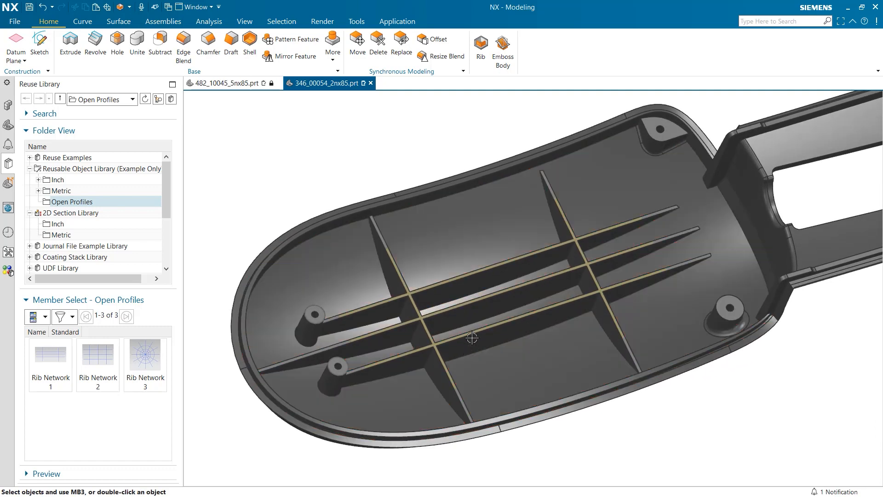
double_click(472, 335)
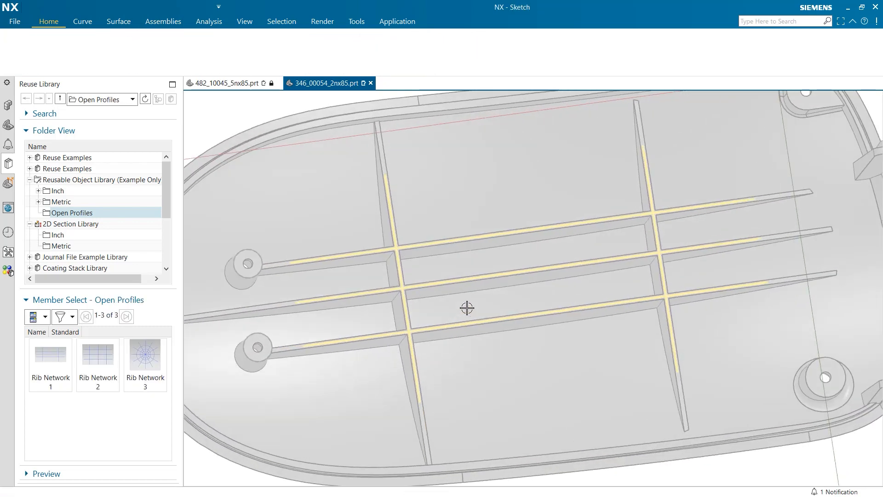
click(441, 267)
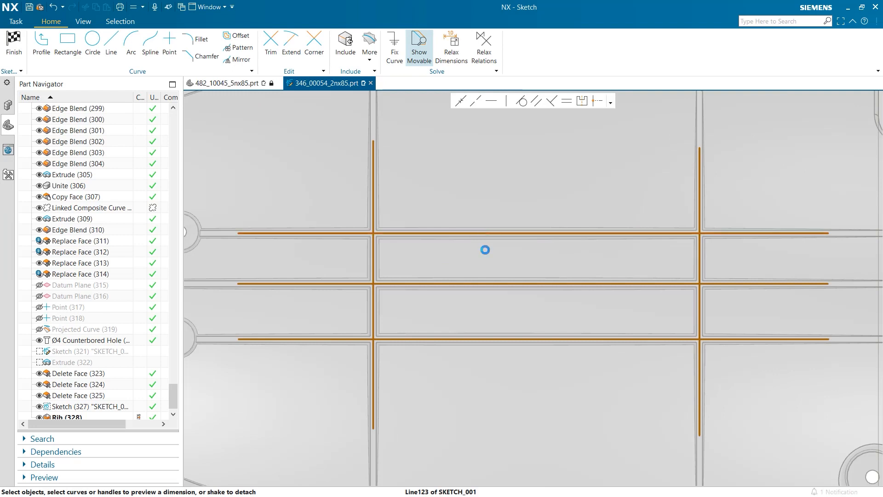
click(484, 235)
click(471, 280)
click(470, 332)
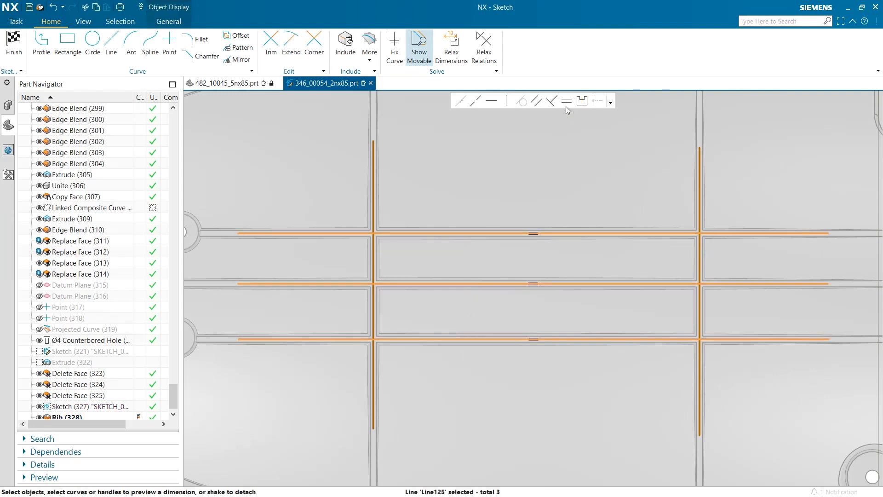
key(Escape)
- Dimension the first long rib line, stretch it to 228 mm past the boss pair, and finish the sketch
scroll(529, 272, down, 3)
click(522, 243)
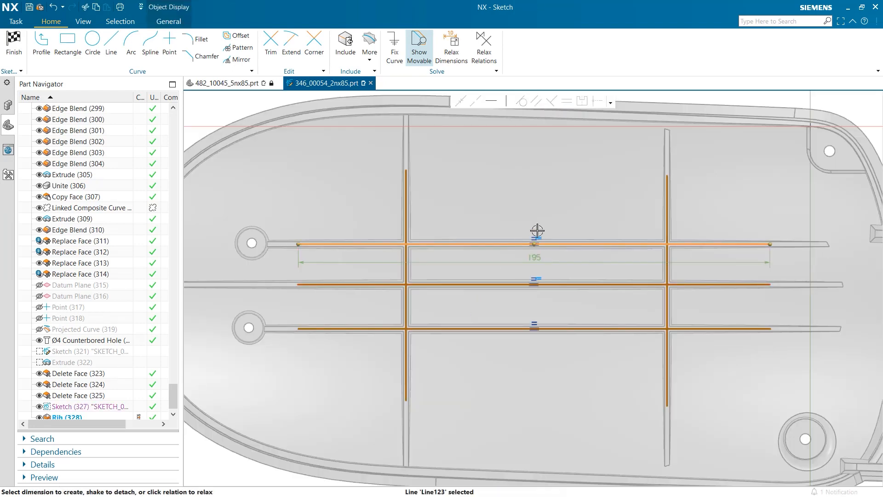
click(534, 258)
drag(292, 204, 213, 204)
middle_click(335, 165)
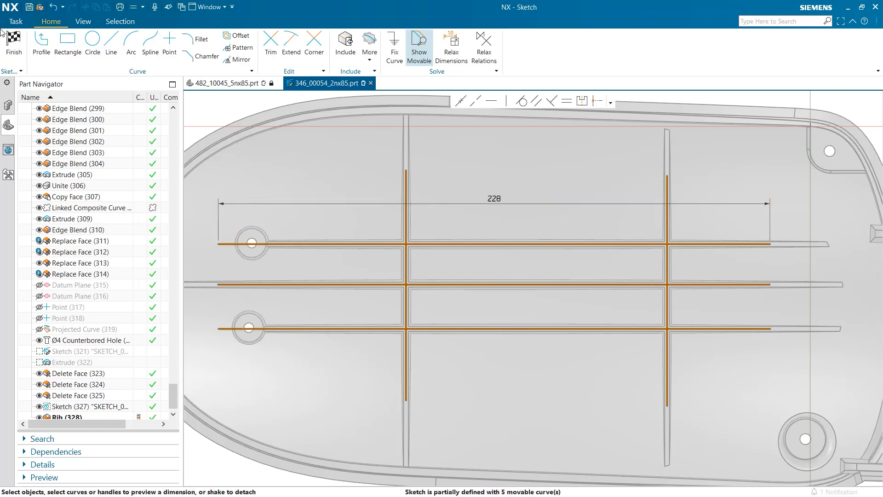
click(7, 39)
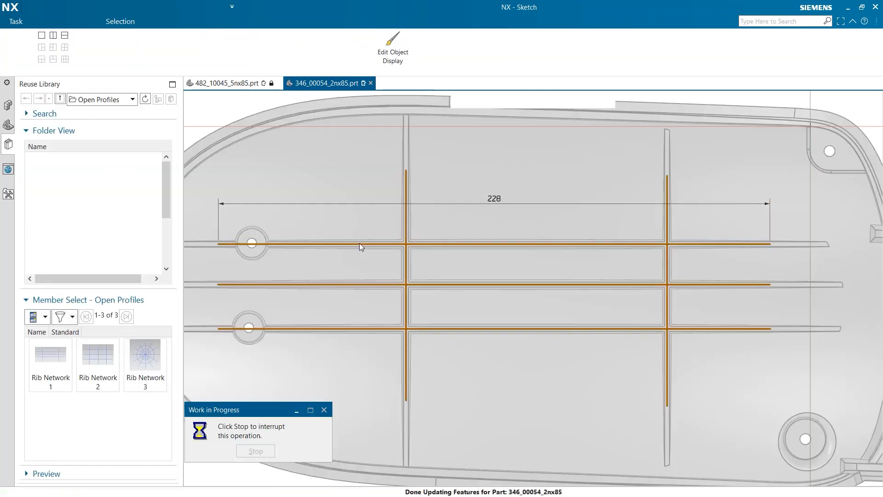
- Apply a 1 mm circular Edge Blend to all rib top face edges, including the short rib ends beyond the two bosses
scroll(270, 349, up, 1)
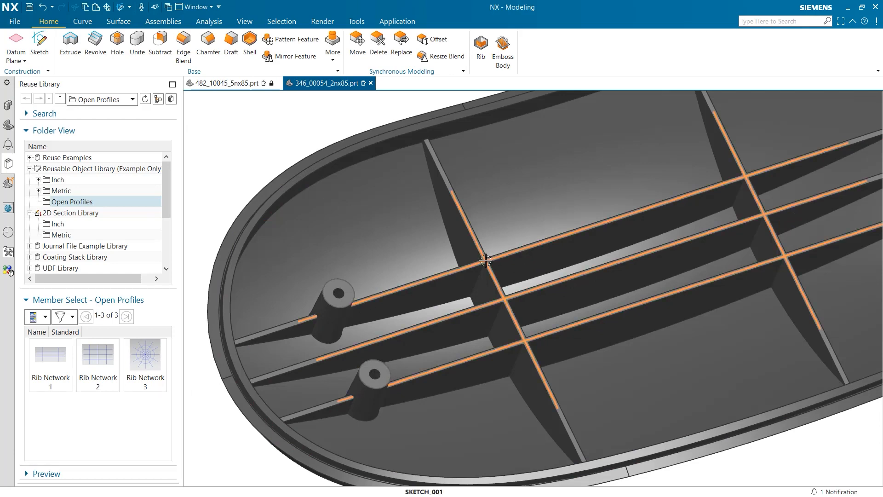
scroll(347, 230, down, 2)
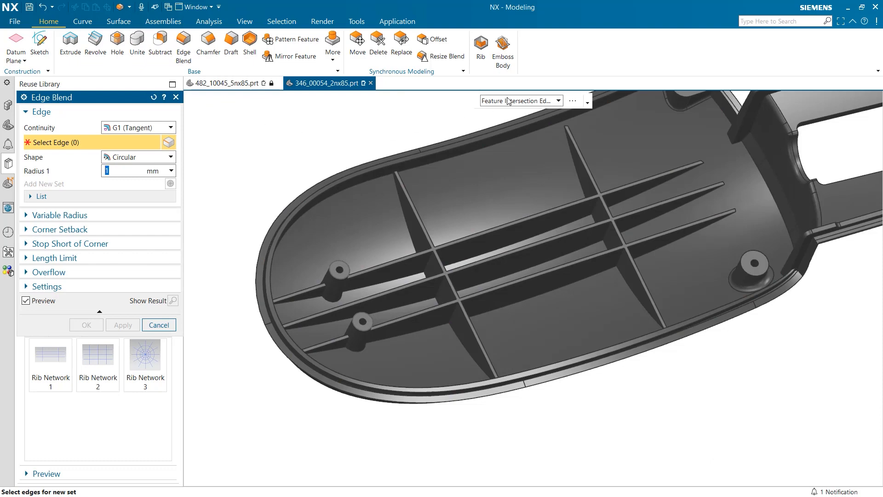
click(512, 103)
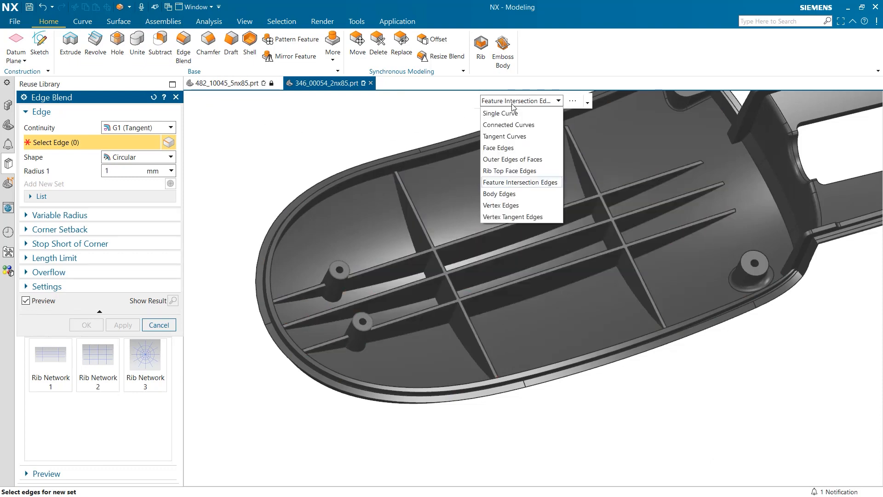
click(509, 171)
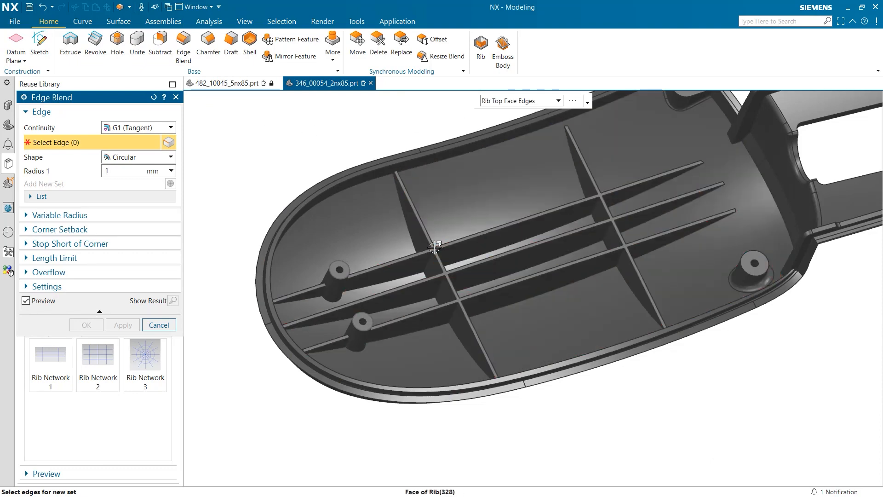
click(435, 247)
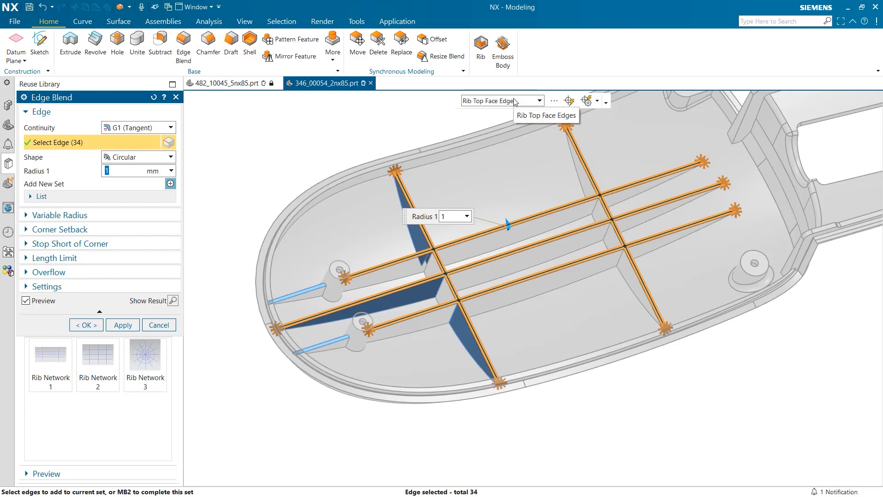
click(515, 101)
click(492, 135)
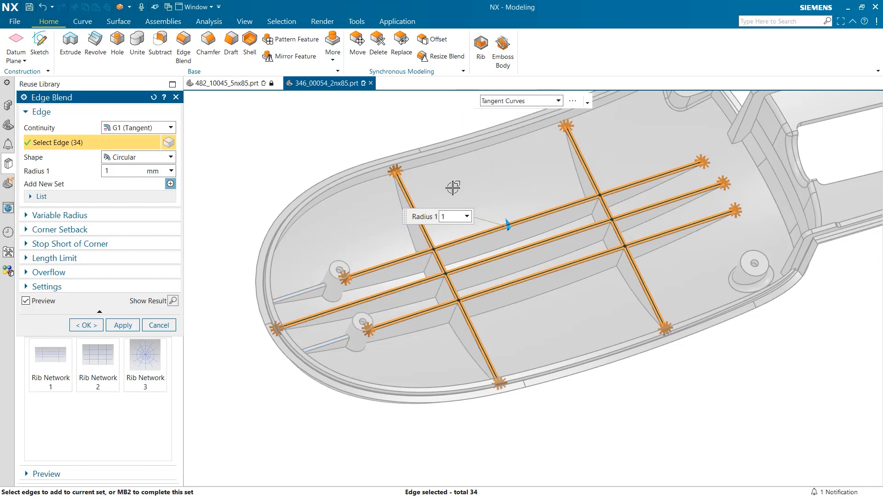
click(309, 287)
click(570, 102)
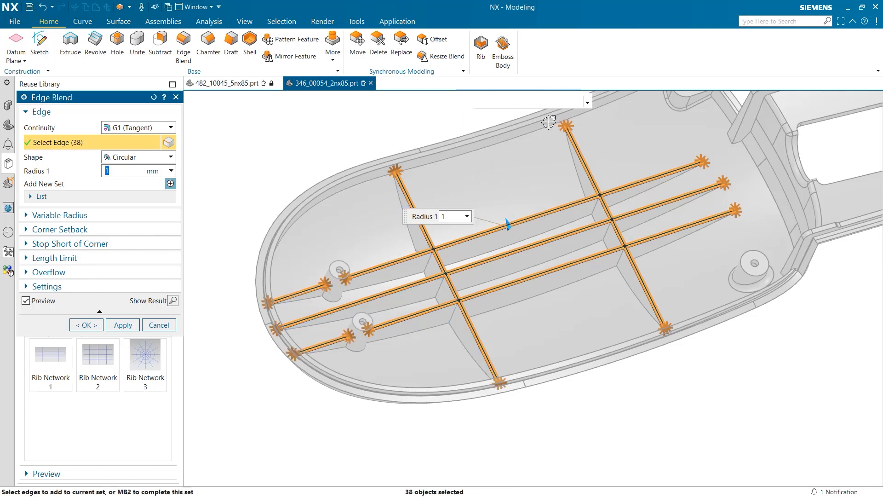
click(123, 325)
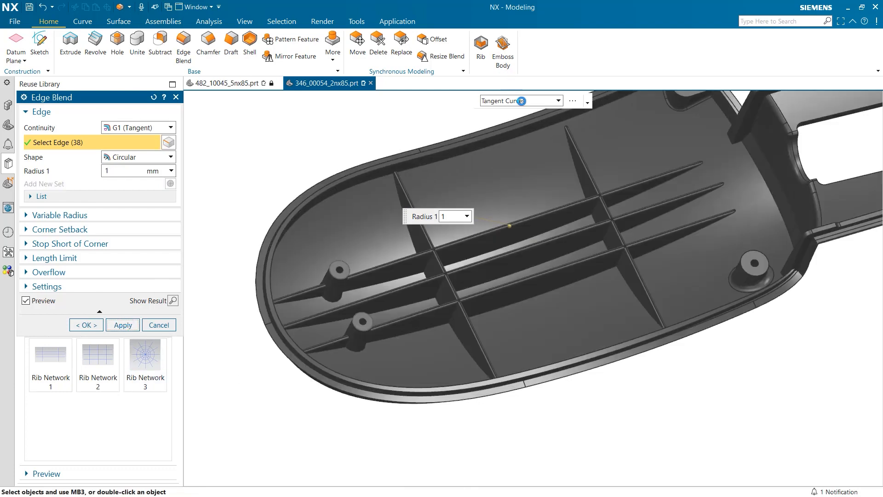
- Apply a 1 mm circular Edge Blend to the upright corner edges at all six rib crossings, extending a single-edge pick to matching edges
click(521, 100)
click(502, 113)
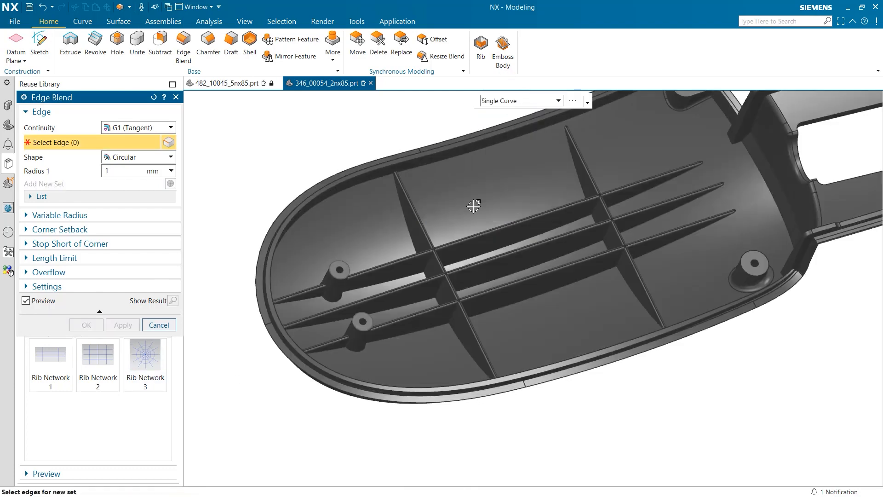
click(428, 263)
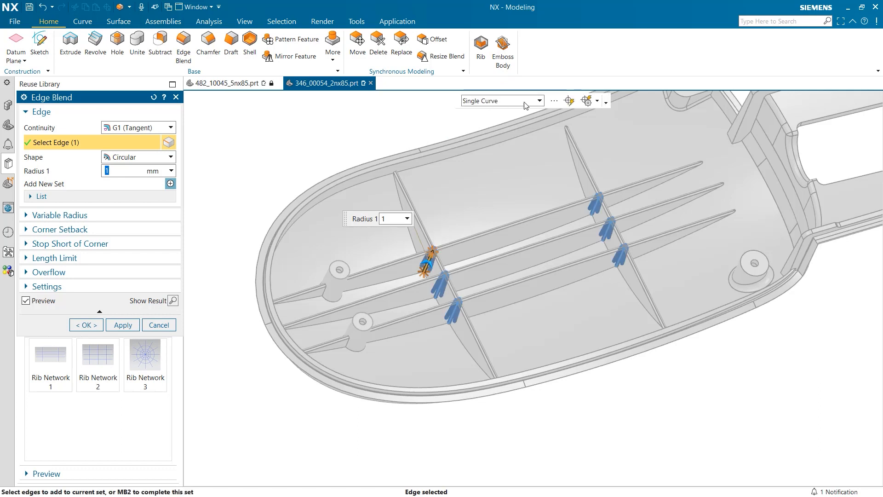
click(569, 101)
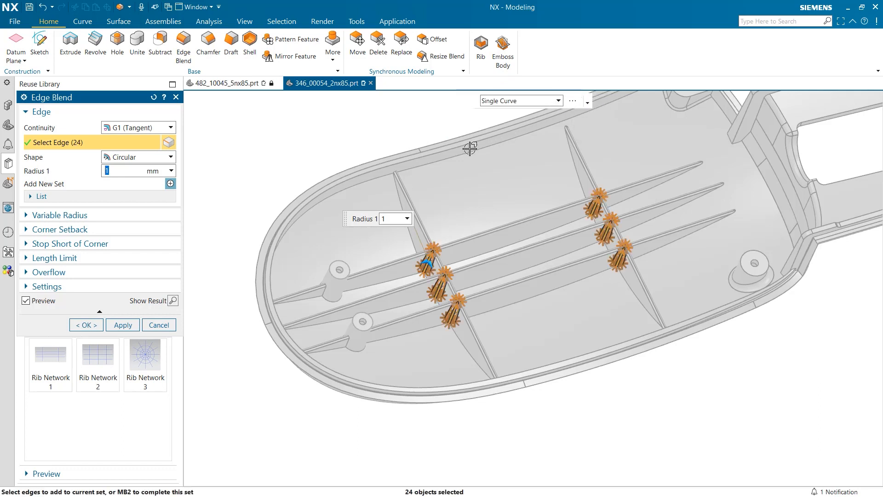
click(122, 325)
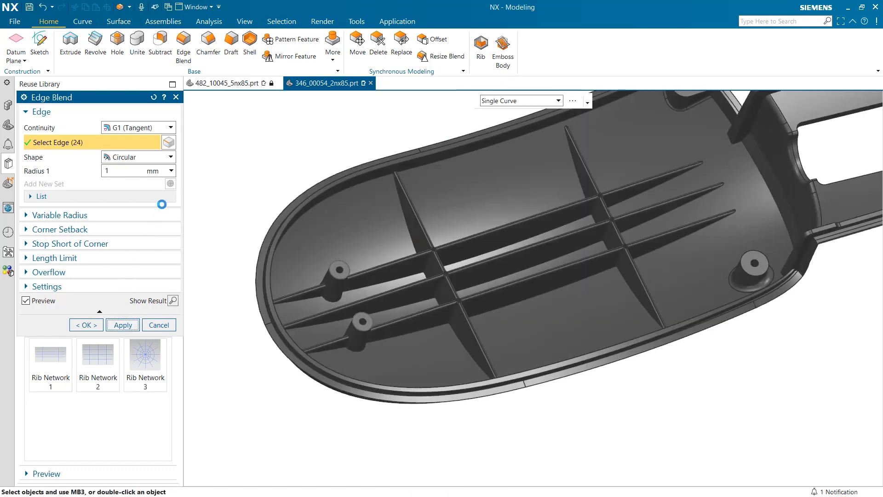
click(176, 97)
scroll(441, 282, up, 3)
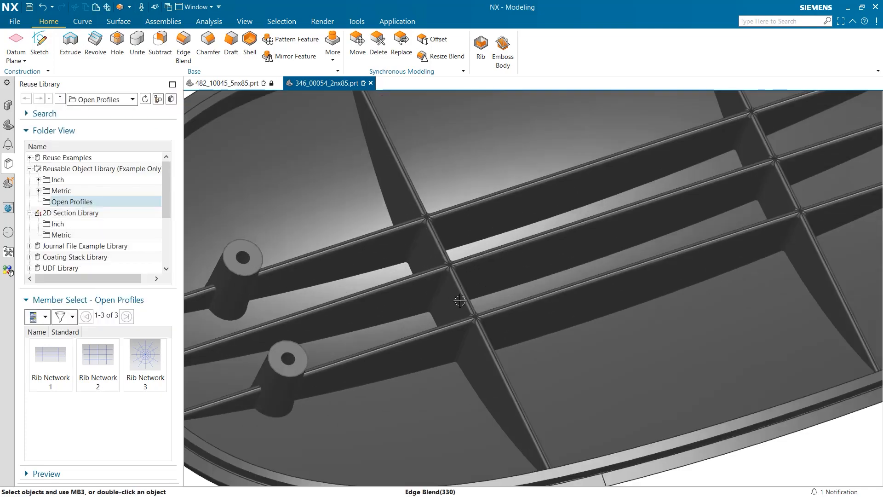
scroll(460, 300, up, 3)
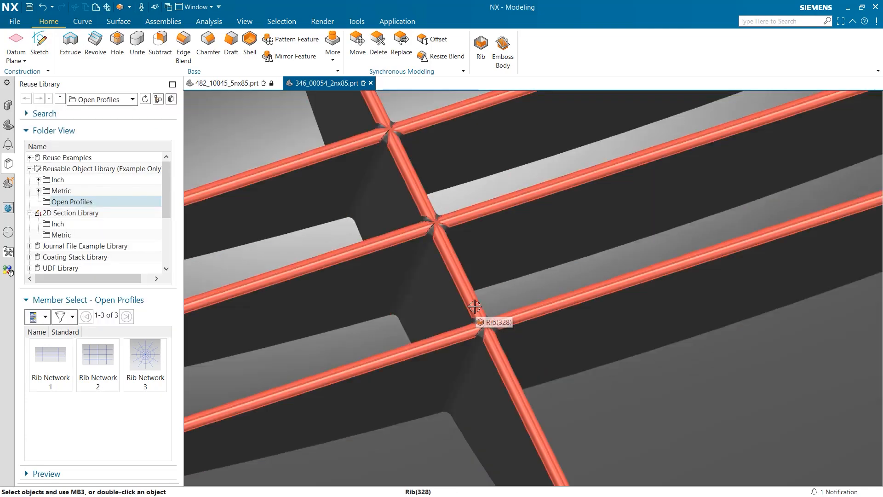
scroll(475, 306, down, 6)
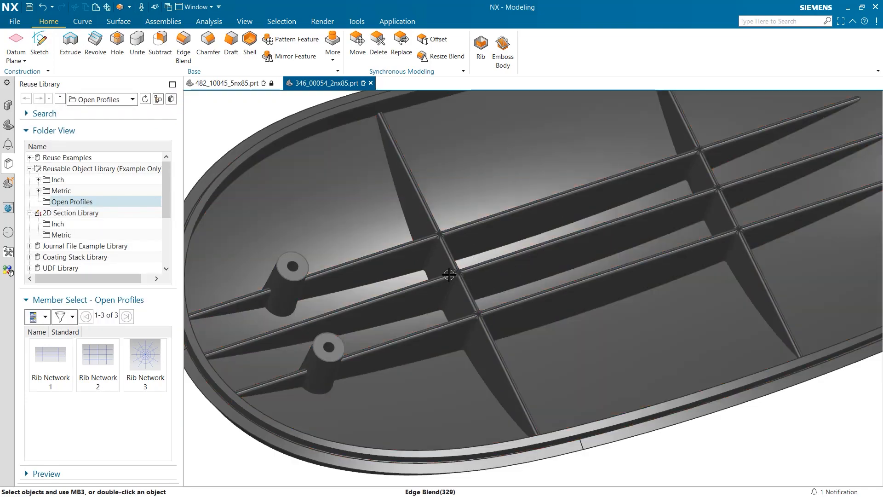
scroll(293, 386, down, 2)
- Show all sheet bodies so the curved tool surface under the two bosses is displayed
click(8, 125)
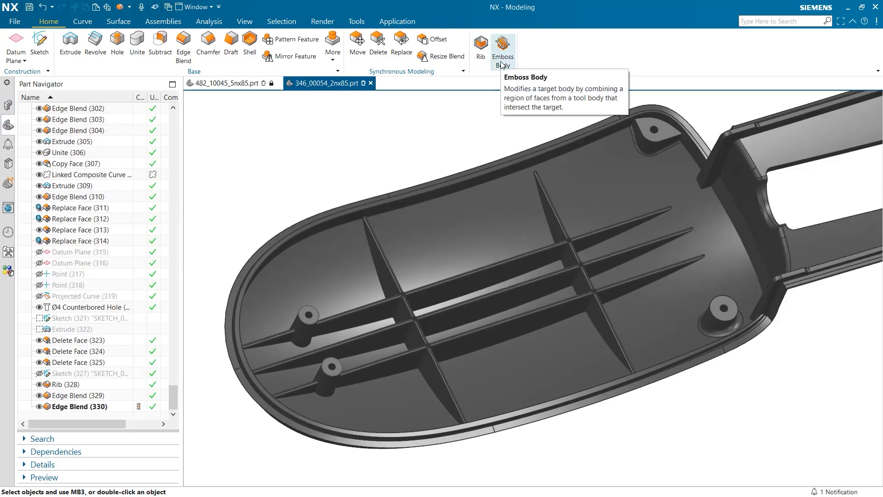
click(245, 22)
click(199, 46)
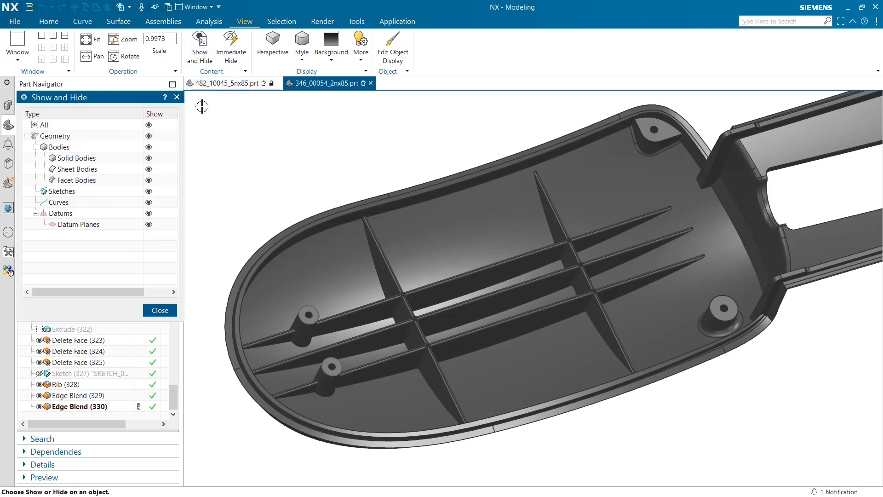
click(149, 168)
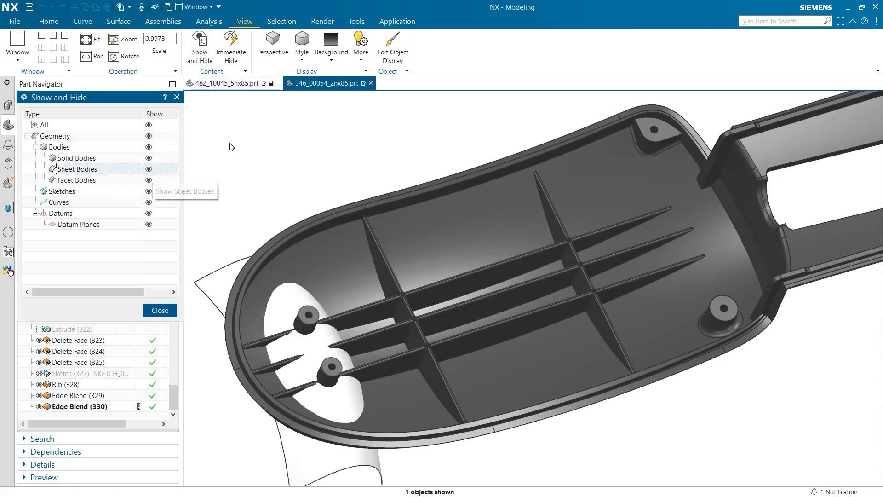
- Create an Emboss Body with the cover as target and the curved sheet as tool, using 0 mm clearance and 2 mm thickening
click(48, 22)
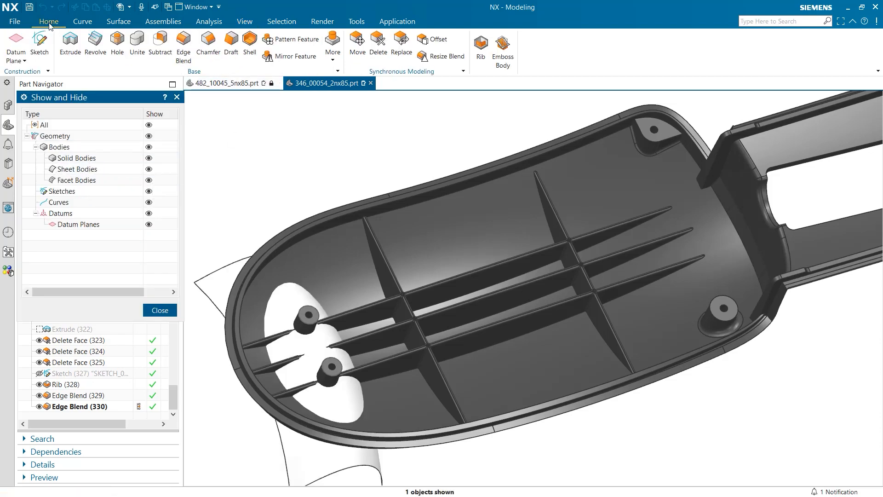
click(503, 50)
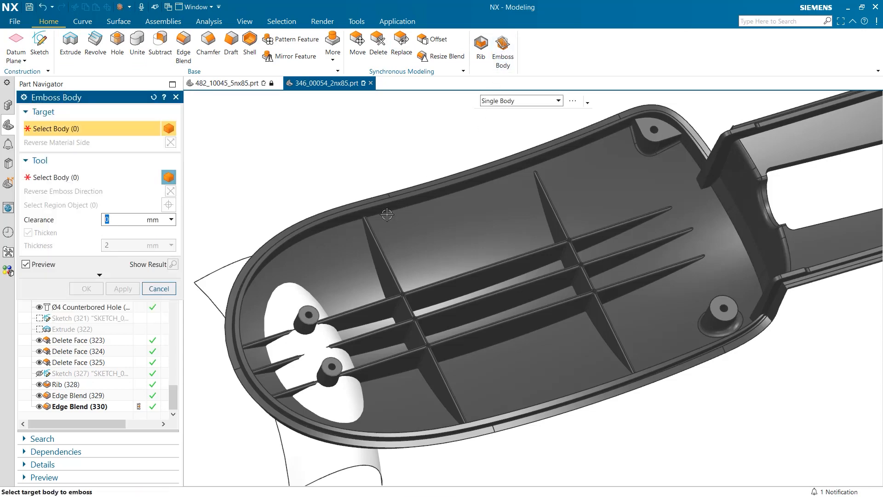
click(283, 305)
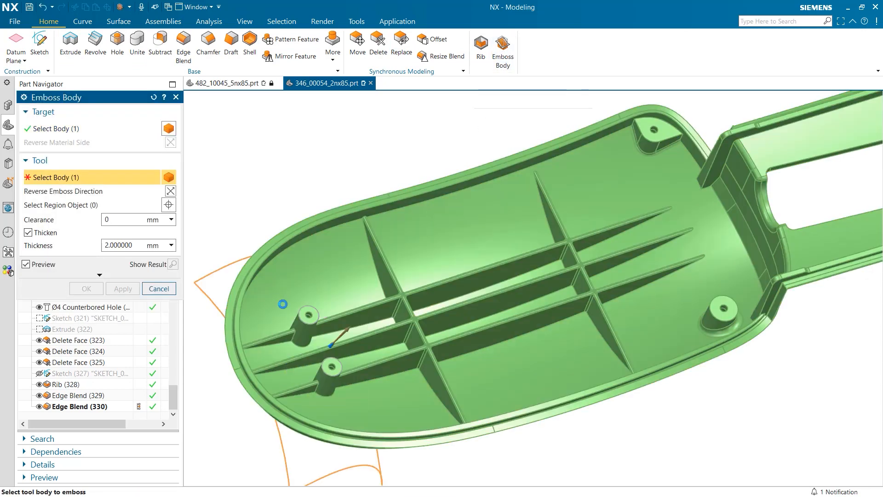
click(122, 291)
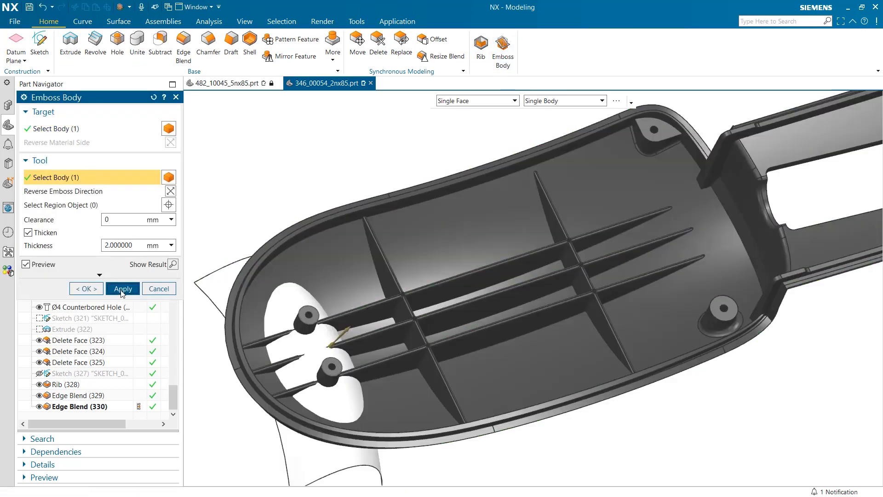
click(176, 97)
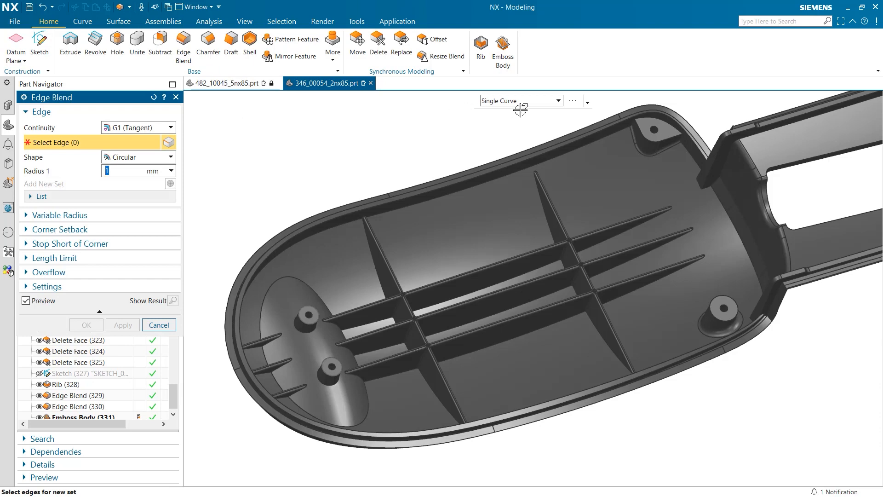
- Apply a 1 mm circular Edge Blend to the feature intersection edges of the embossed region
click(518, 104)
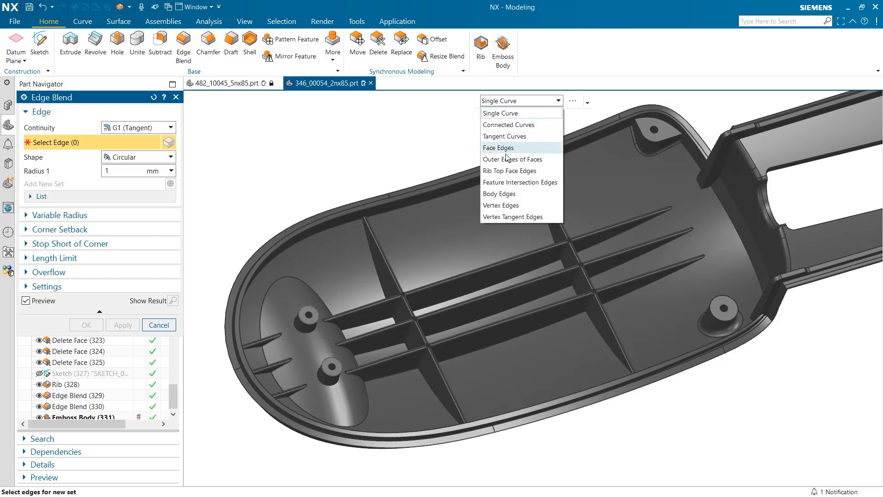
click(515, 183)
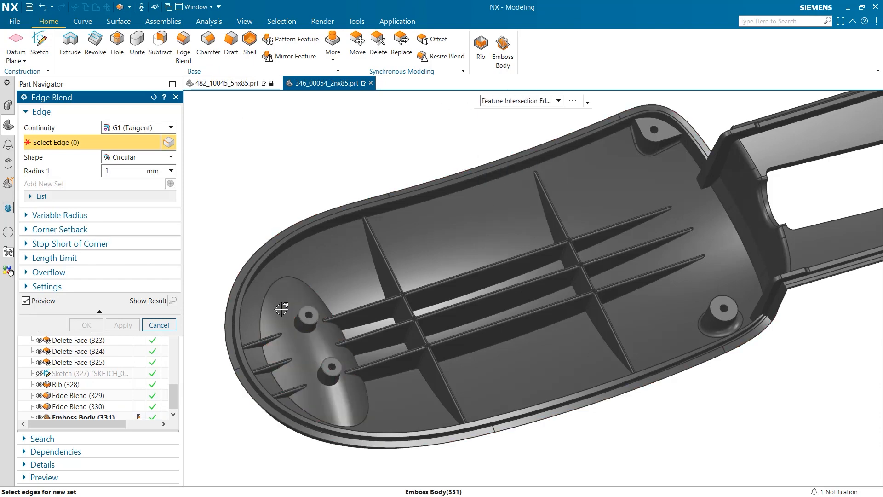
click(264, 316)
click(123, 325)
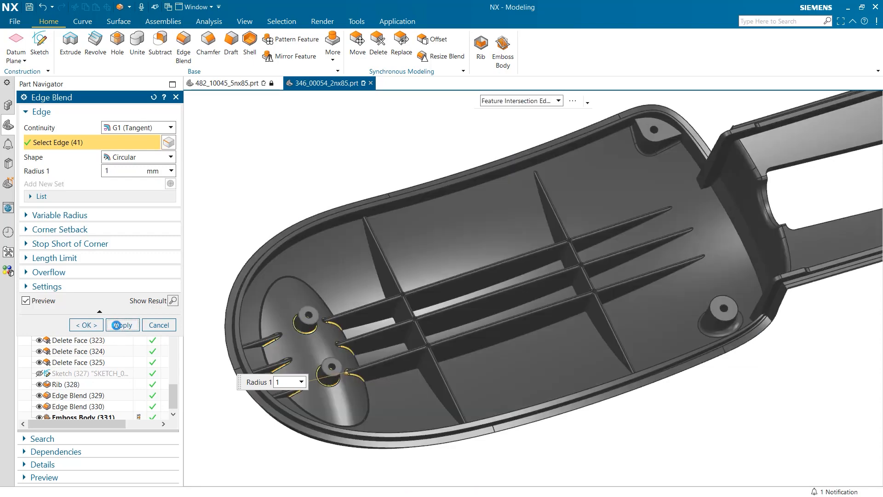
click(177, 98)
scroll(305, 357, up, 5)
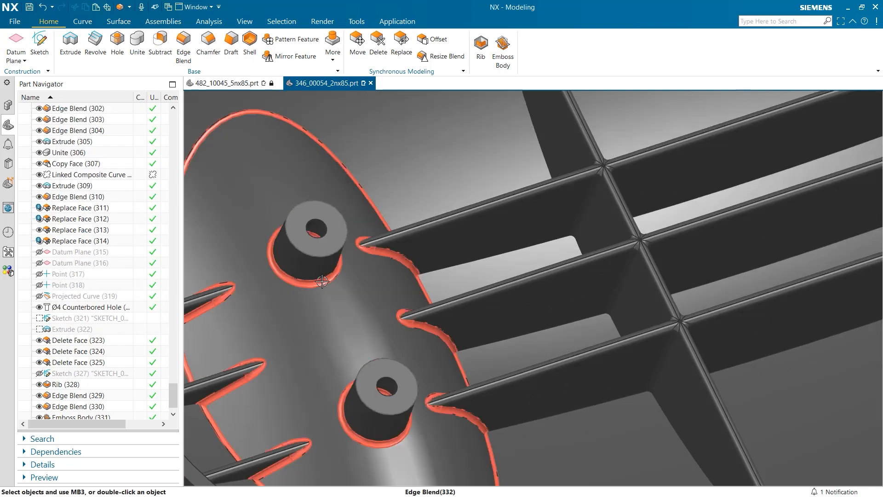
scroll(324, 283, down, 4)
scroll(322, 286, down, 2)
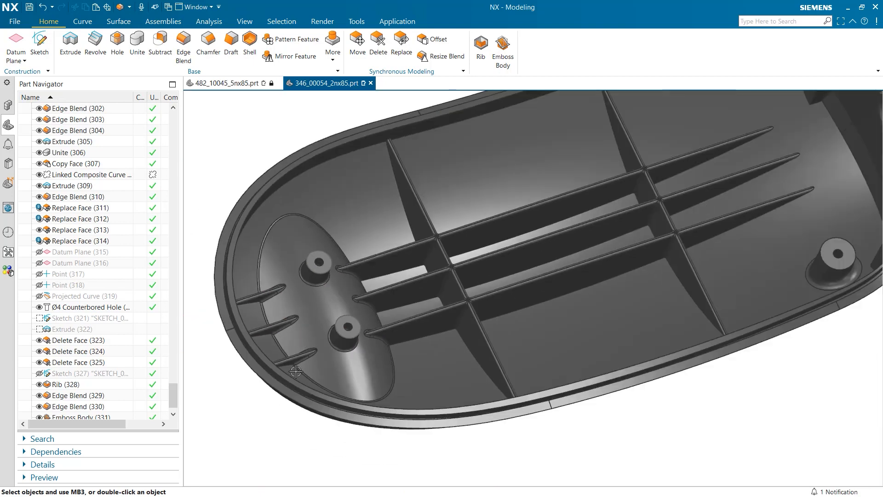
scroll(239, 437, down, 3)
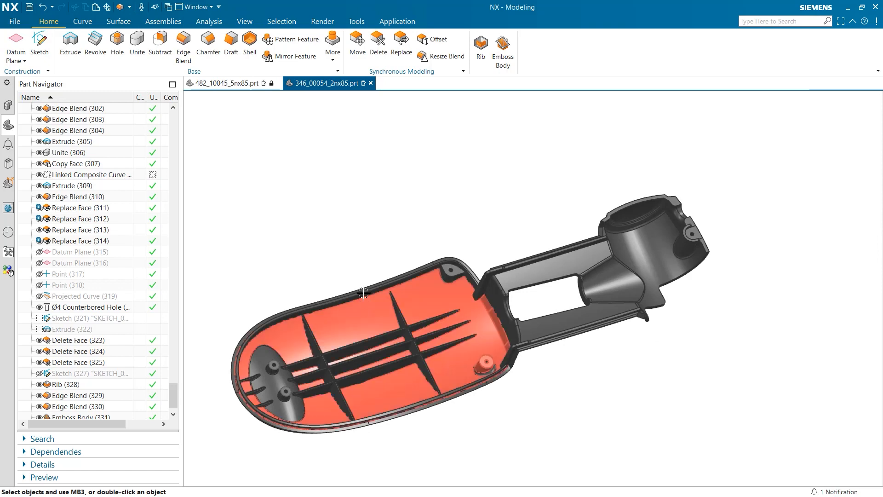
- Turn on Section 1 and examine the boss hole where it meets the embossed wall
middle_drag(365, 245, 348, 234)
click(9, 109)
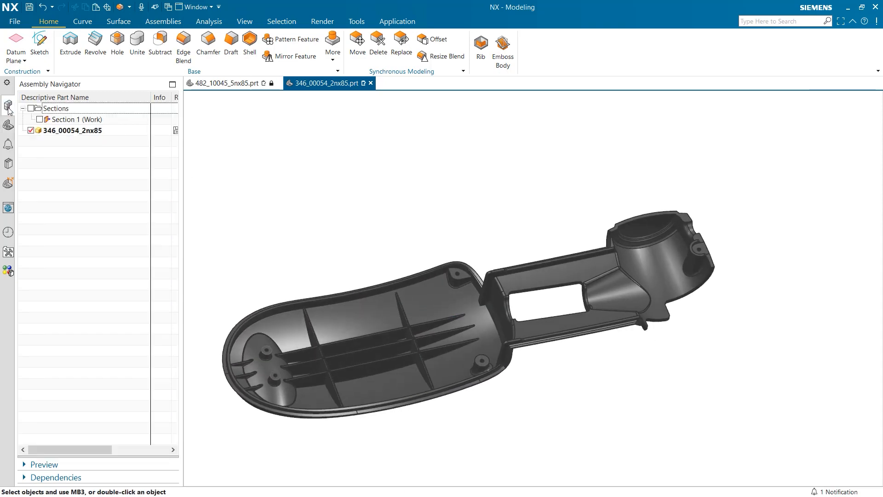
click(47, 120)
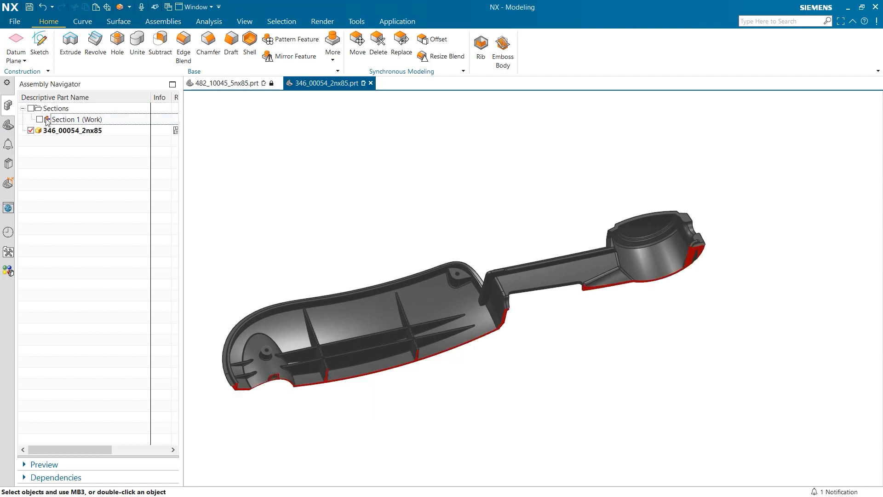
scroll(344, 422, up, 2)
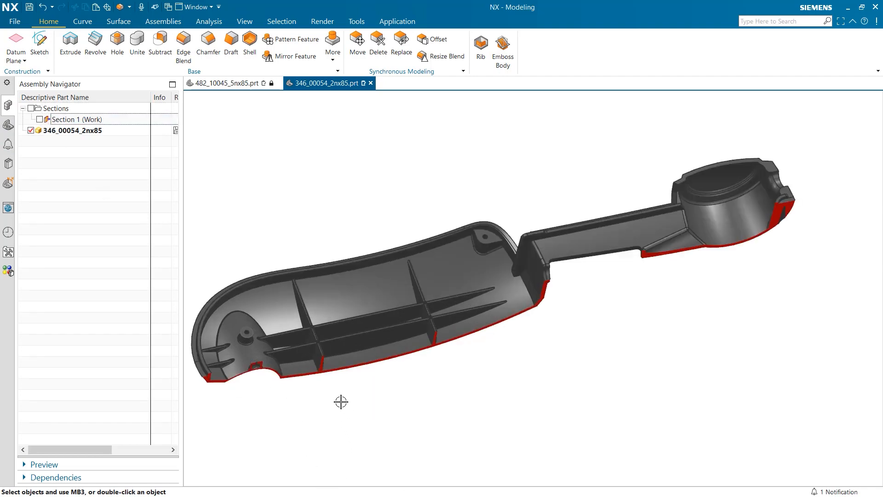
mouse_move(341, 402)
middle_down()
mouse_move(339, 373)
mouse_move(290, 384)
middle_up()
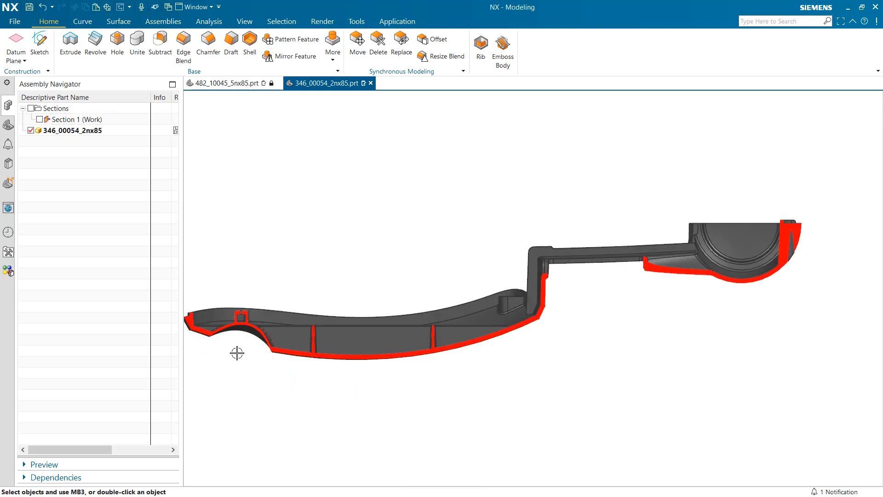
scroll(237, 353, up, 5)
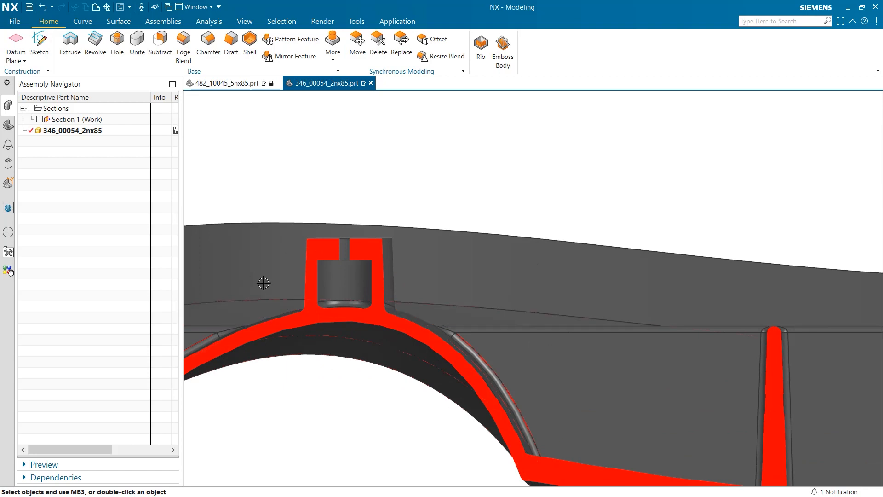
- Reorder the Ø4 Counterbored Hole so that it follows the Emboss Body and precedes the final Edge Blend
click(8, 125)
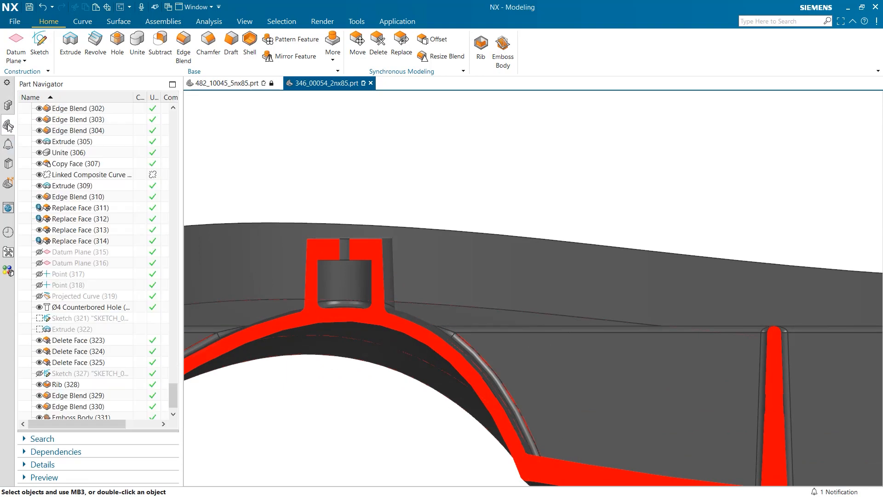
scroll(66, 312, down, 1)
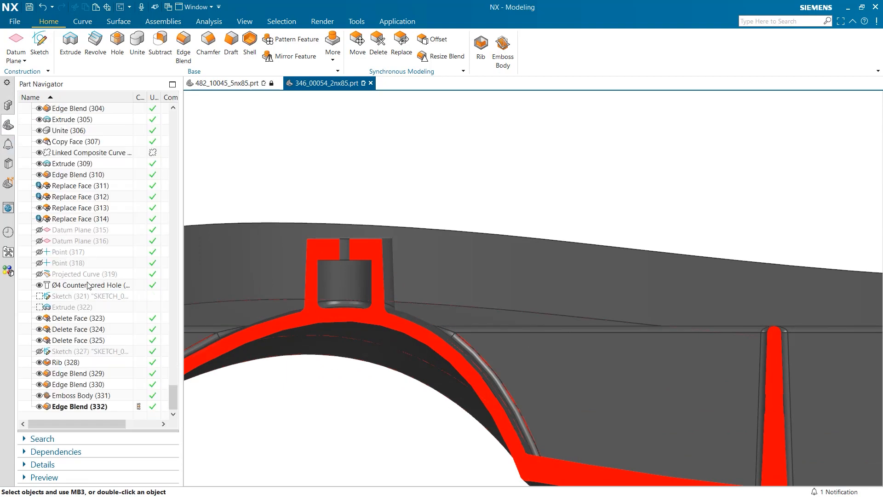
drag(88, 291, 86, 406)
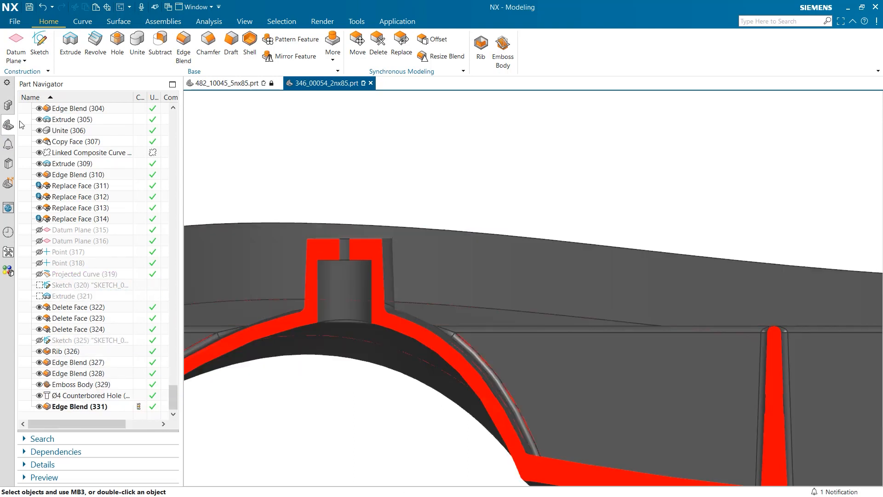
- Turn off the Section 1 clipping and inspect the complete cover from outside and from the ribbed side
click(8, 106)
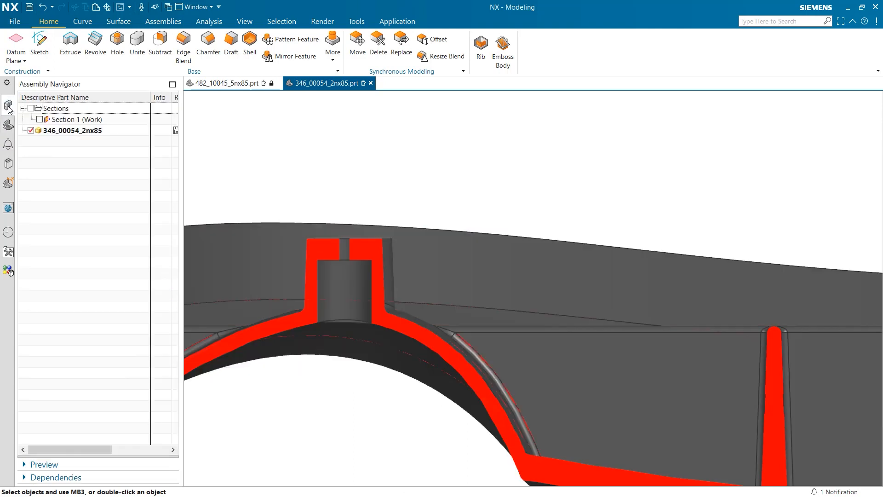
click(48, 122)
double_click(45, 120)
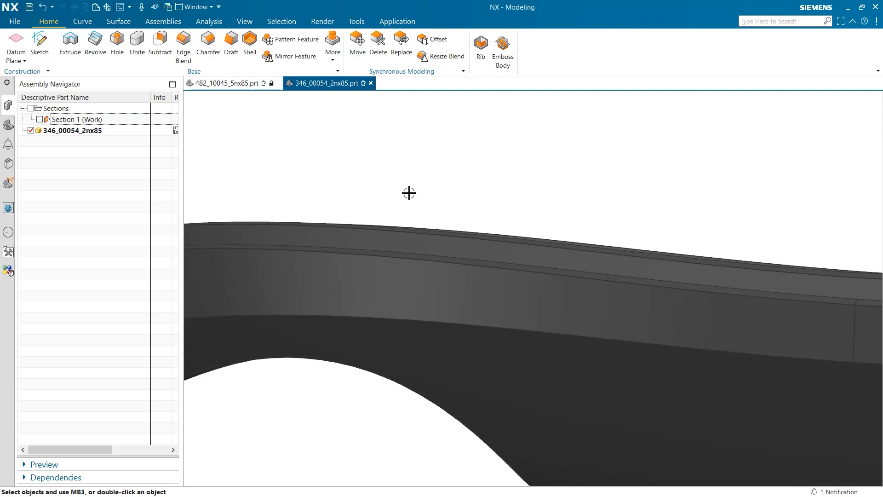
middle_drag(405, 194, 393, 263)
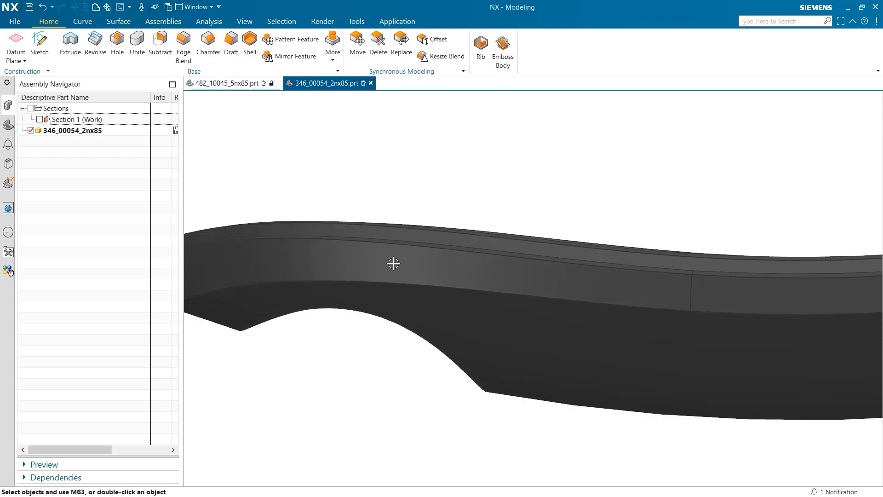
middle_drag(376, 339, 273, 401)
middle_drag(413, 231, 422, 273)
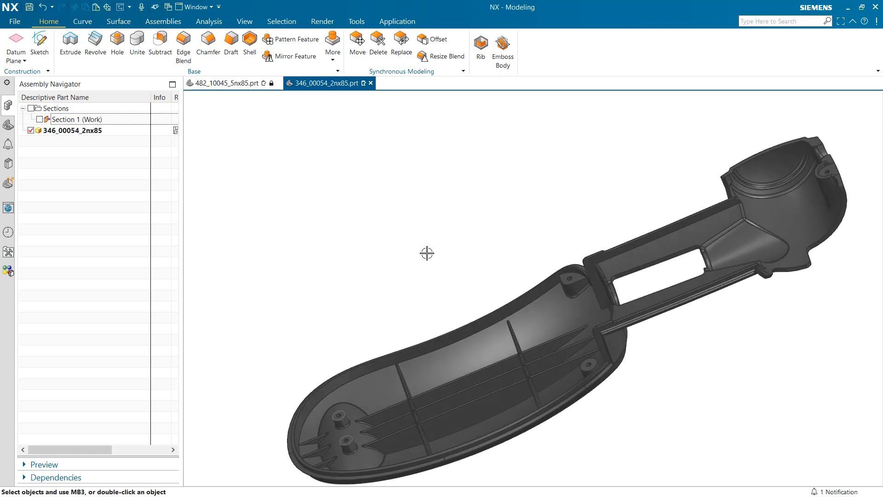